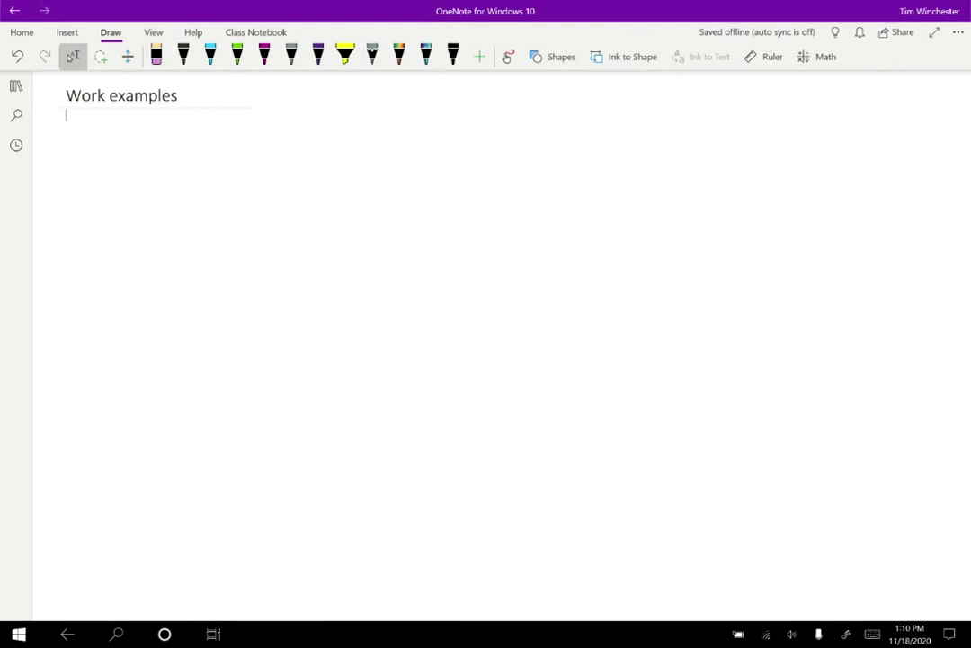
With the black pen, sketch a stick figure pushing a box along the floor, with F and s arrows.
left_click(183, 55)
mouse_move(185, 163)
left_mouse_down()
mouse_move(185, 219)
mouse_move(270, 173)
mouse_move(270, 207)
left_mouse_up()
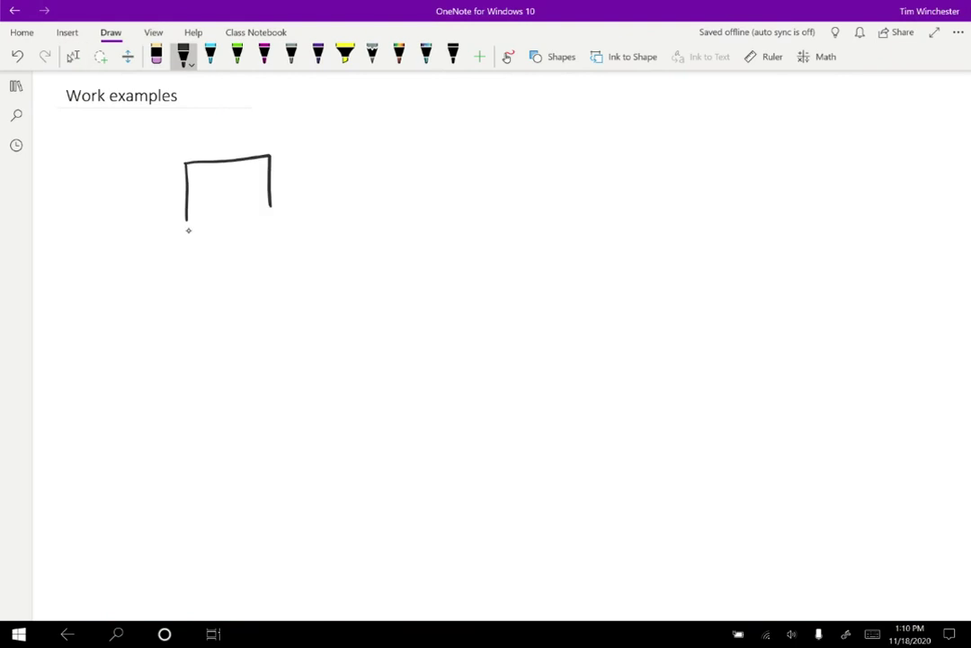
left_click_drag(184, 223, 369, 208)
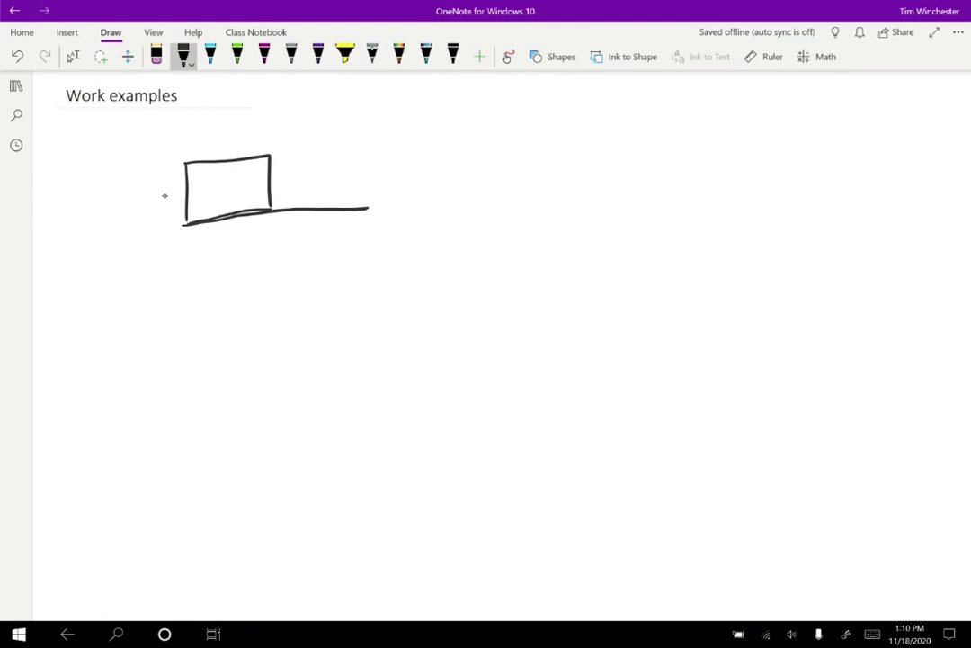
mouse_move(175, 177)
left_mouse_down()
mouse_move(171, 214)
mouse_move(143, 223)
mouse_move(166, 222)
mouse_move(184, 194)
left_mouse_up()
left_click_drag(169, 198, 223, 195)
mouse_move(213, 179)
left_mouse_down()
mouse_move(213, 191)
mouse_move(220, 178)
left_mouse_up()
left_click_drag(213, 184, 303, 182)
left_click_drag(297, 179, 312, 186)
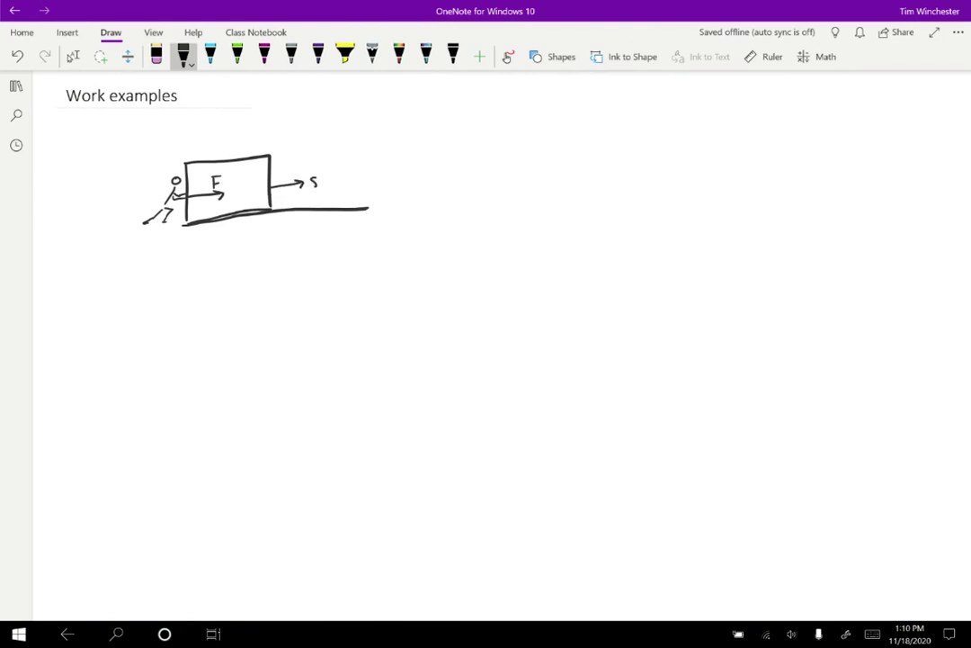
Handwrite F = 3N and s = 2m beside the sketch.
left_click_drag(427, 137, 427, 148)
left_click_drag(427, 137, 434, 142)
left_click_drag(438, 141, 447, 140)
mouse_move(438, 144)
left_mouse_down()
mouse_move(466, 141)
mouse_move(461, 149)
left_mouse_up()
left_click_drag(473, 149, 485, 136)
mouse_move(433, 168)
left_mouse_down()
mouse_move(425, 177)
mouse_move(448, 169)
left_mouse_up()
left_click_drag(439, 174, 497, 177)
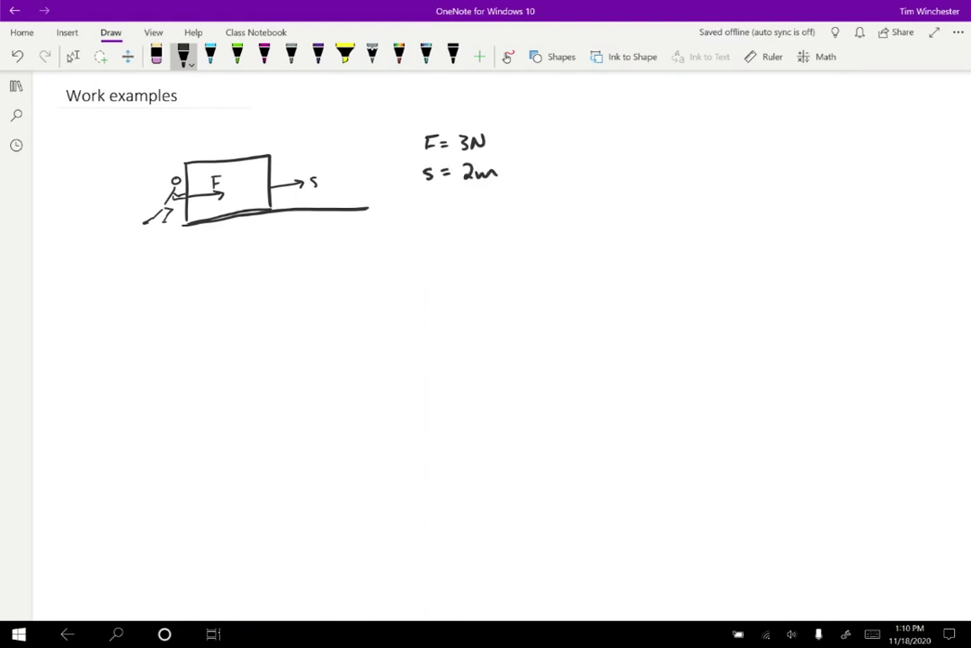
Write the work equation W = Fs cosθ = 6Nm below them.
left_click_drag(425, 201, 469, 215)
left_click_drag(470, 208, 511, 214)
left_click_drag(522, 207, 521, 207)
mouse_move(530, 206)
left_mouse_down()
mouse_move(526, 214)
mouse_move(542, 201)
left_mouse_up()
left_click_drag(537, 209, 571, 206)
left_click_drag(562, 211, 591, 207)
mouse_move(601, 213)
left_mouse_down()
mouse_move(614, 199)
mouse_move(633, 213)
left_mouse_up()
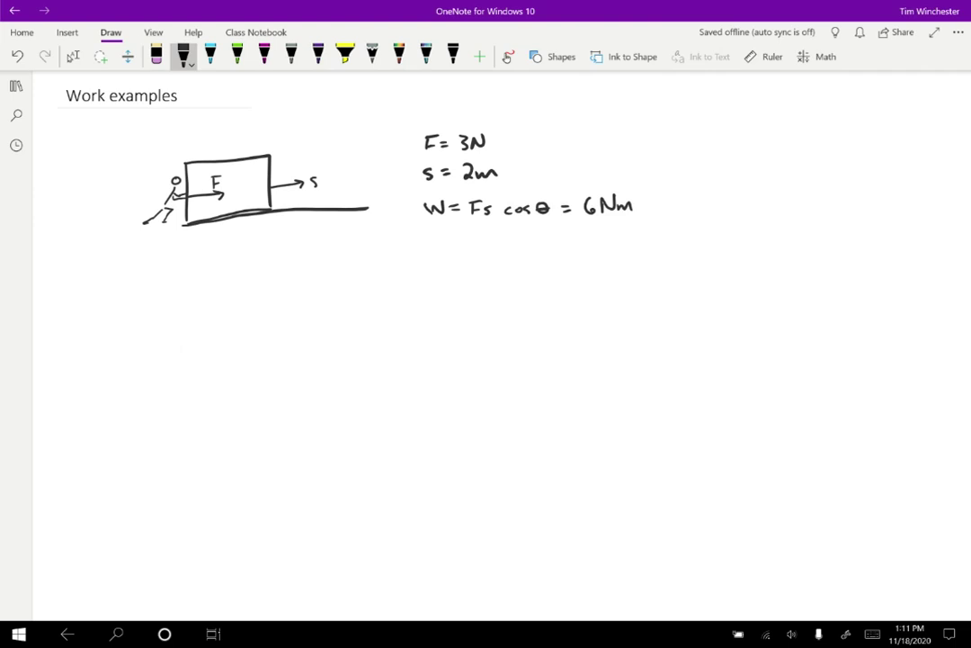
Write 'Work N·m' and 'torque m×N' below the work equation.
left_click_drag(371, 252, 397, 258)
left_click_drag(405, 263, 415, 263)
mouse_move(425, 255)
left_mouse_down()
mouse_move(427, 263)
mouse_move(465, 248)
mouse_move(497, 261)
left_mouse_up()
left_click(469, 257)
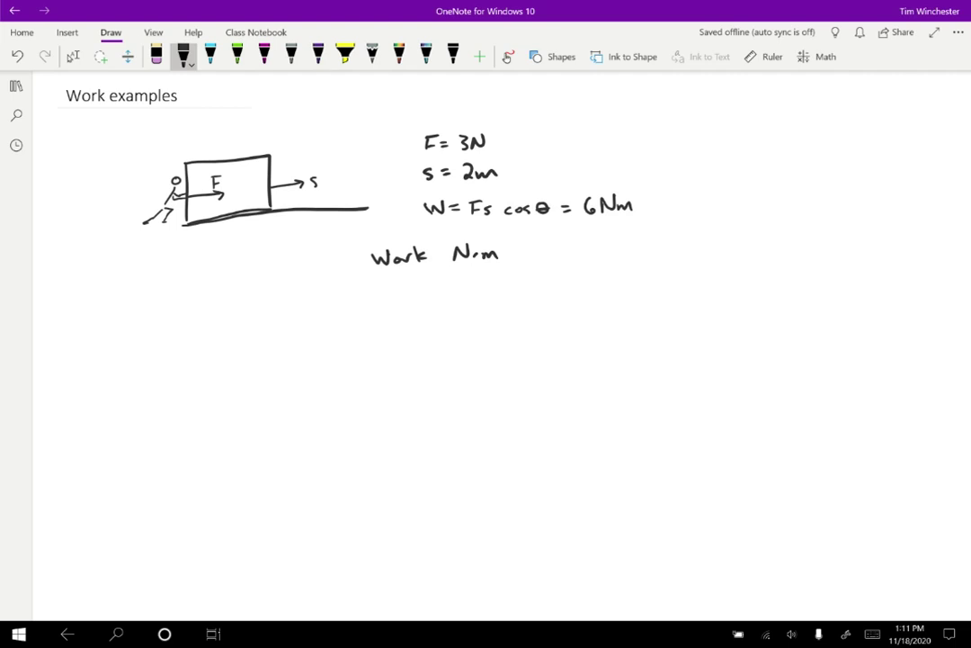
left_click_drag(574, 258, 700, 258)
left_click_drag(700, 249, 690, 257)
mouse_move(711, 241)
left_mouse_down()
mouse_move(711, 257)
mouse_move(727, 239)
left_mouse_up()
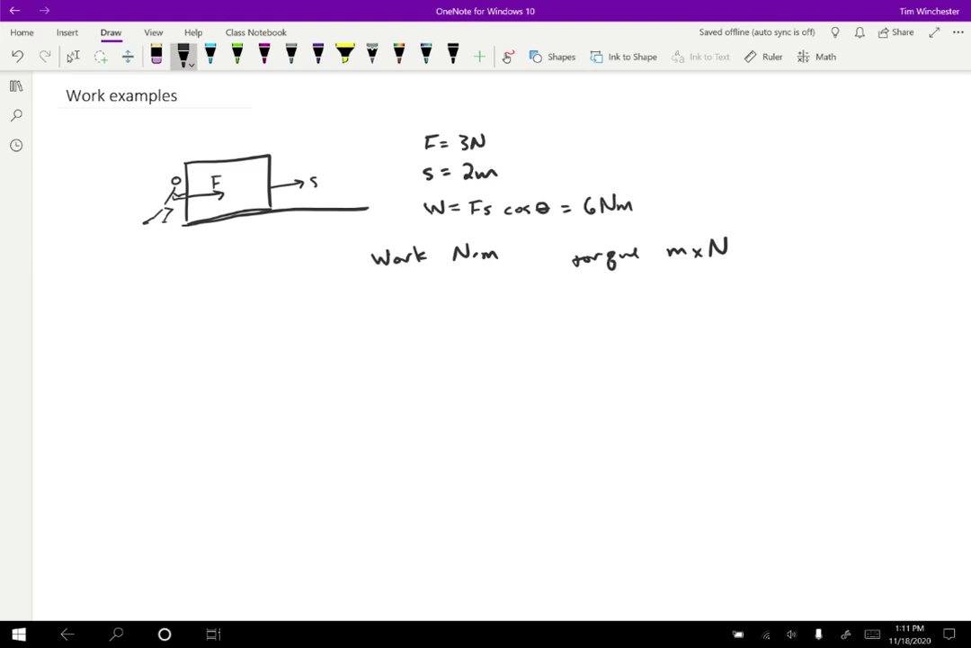
Extend the work result with '= 6J' and label it "joules".
left_click_drag(644, 201, 673, 205)
mouse_move(690, 198)
left_mouse_down()
mouse_move(694, 209)
mouse_move(703, 193)
mouse_move(750, 198)
left_mouse_up()
mouse_move(761, 197)
left_mouse_down()
mouse_move(758, 213)
mouse_move(809, 197)
mouse_move(818, 205)
left_mouse_up()
left_click_drag(828, 189, 829, 195)
left_click_drag(834, 190, 835, 195)
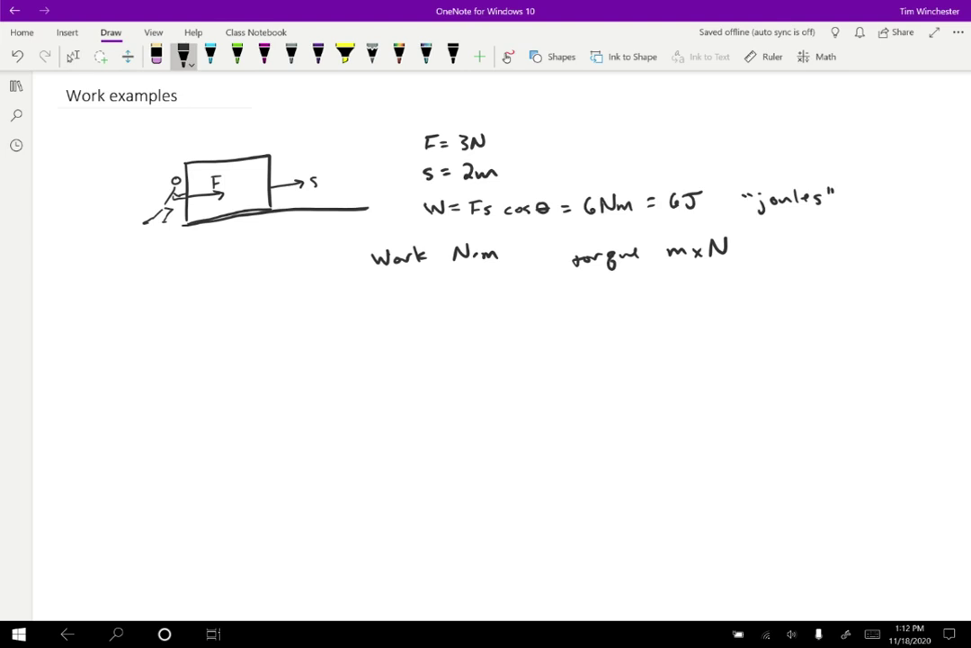
Draw a second box with a rightward s arrow and a figure pushing left with force F.
mouse_move(185, 394)
left_mouse_down()
mouse_move(186, 343)
mouse_move(249, 338)
mouse_move(267, 395)
mouse_move(207, 401)
mouse_move(267, 396)
left_mouse_up()
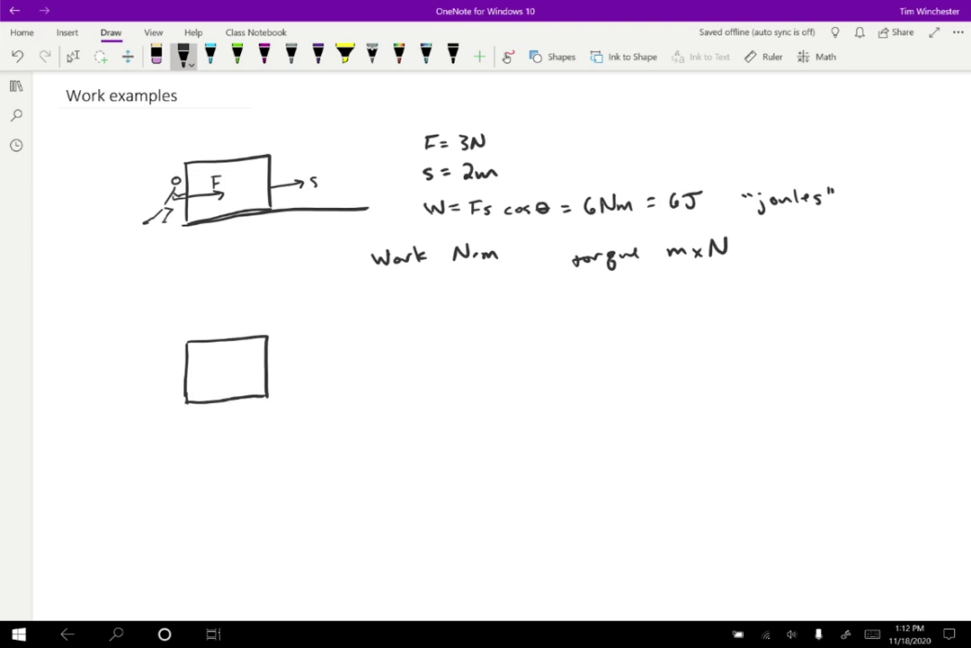
left_click_drag(269, 344, 311, 339)
mouse_move(302, 335)
left_mouse_down()
mouse_move(317, 343)
mouse_move(279, 358)
mouse_move(295, 396)
mouse_move(322, 394)
mouse_move(270, 376)
mouse_move(214, 383)
left_mouse_up()
left_click_drag(214, 370, 220, 377)
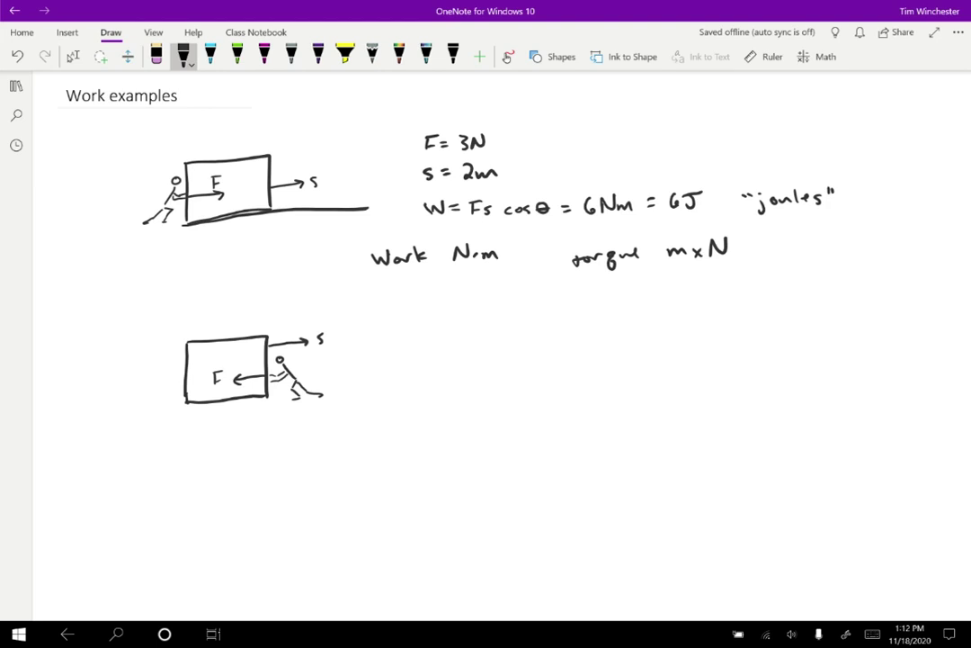
Write W = -6J beside the second sketch.
left_click_drag(393, 340, 430, 342)
left_click_drag(420, 349, 430, 348)
left_click_drag(433, 345, 448, 348)
mouse_move(478, 339)
left_mouse_down()
mouse_move(467, 351)
mouse_move(486, 338)
left_mouse_up()
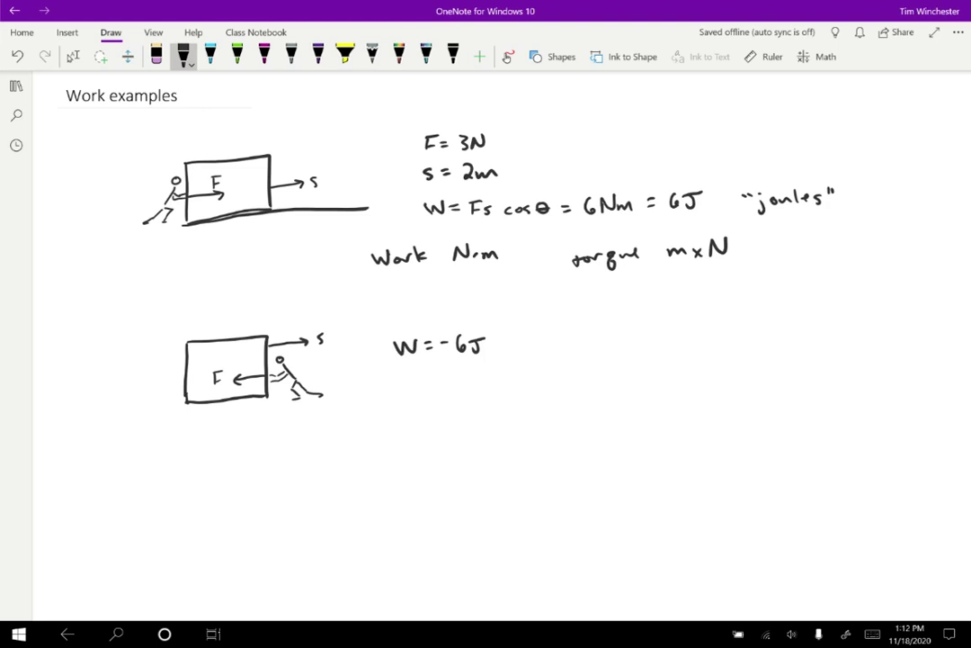
Draw a third box moving right along s, with a figure on top pressing down with F.
mouse_move(182, 479)
left_mouse_down()
mouse_move(181, 522)
mouse_move(268, 512)
mouse_move(211, 532)
mouse_move(181, 527)
left_mouse_up()
left_click_drag(272, 495, 318, 499)
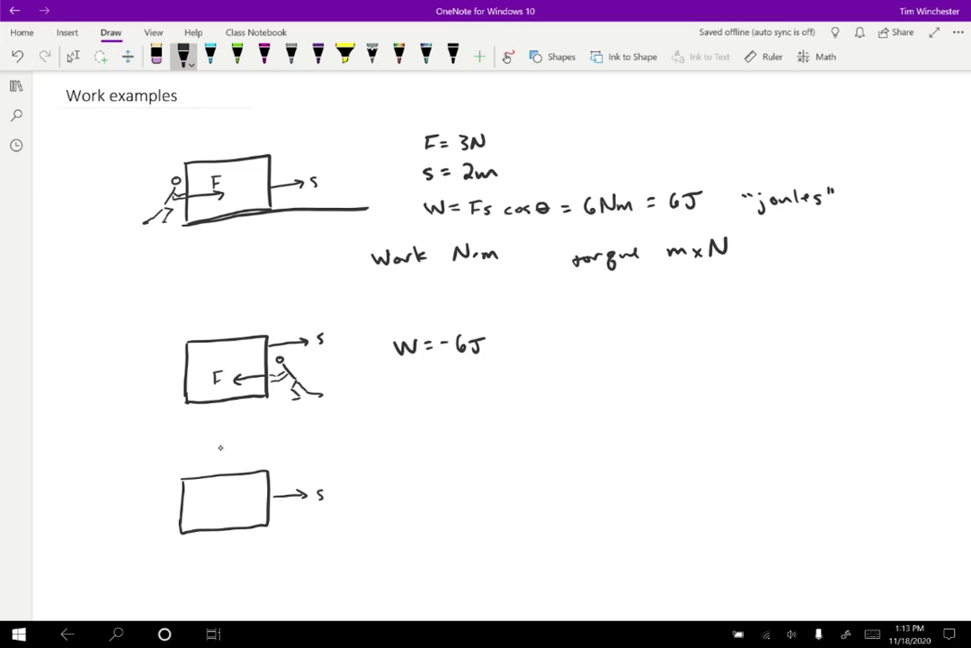
mouse_move(226, 439)
left_mouse_down()
mouse_move(218, 467)
mouse_move(236, 464)
mouse_move(219, 463)
left_mouse_up()
mouse_move(224, 468)
left_mouse_down()
mouse_move(225, 491)
mouse_move(231, 481)
mouse_move(204, 509)
left_mouse_up()
left_click_drag(203, 500, 210, 499)
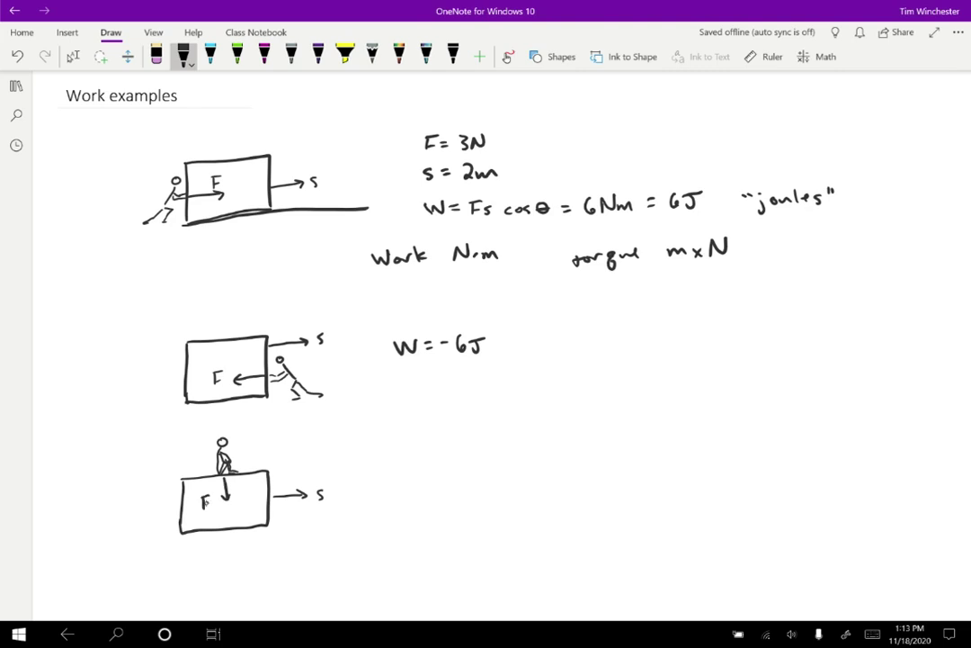
Write W = 0 and cos 90° beside the third sketch.
left_click_drag(390, 461, 433, 459)
left_click_drag(420, 467, 434, 466)
mouse_move(454, 457)
left_mouse_down()
mouse_move(444, 467)
mouse_move(456, 458)
left_mouse_up()
left_click_drag(531, 455, 524, 462)
left_click_drag(537, 456, 536, 456)
mouse_move(549, 454)
left_mouse_down()
mouse_move(542, 463)
mouse_move(568, 464)
mouse_move(579, 452)
left_mouse_up()
left_click_drag(587, 450, 586, 452)
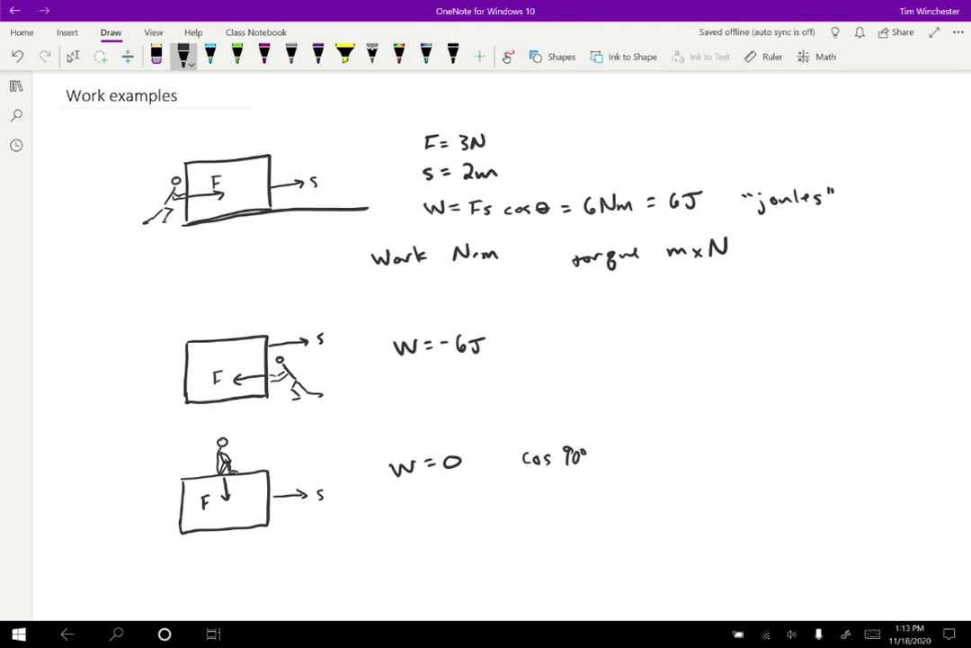
Below the examples, sketch a figure pushing against a wall, with the force arrow labelled F.
scroll(214, 265, "down", 5)
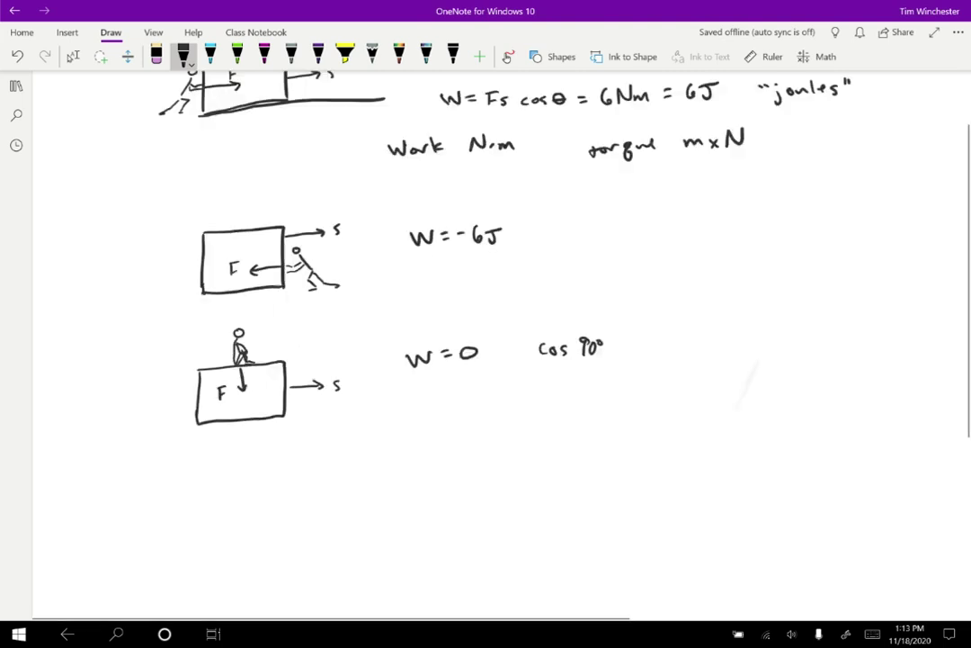
mouse_move(213, 252)
left_mouse_down()
mouse_move(221, 346)
mouse_move(171, 356)
left_mouse_up()
mouse_move(206, 271)
left_mouse_down()
mouse_move(191, 324)
mouse_move(204, 335)
mouse_move(178, 352)
left_mouse_up()
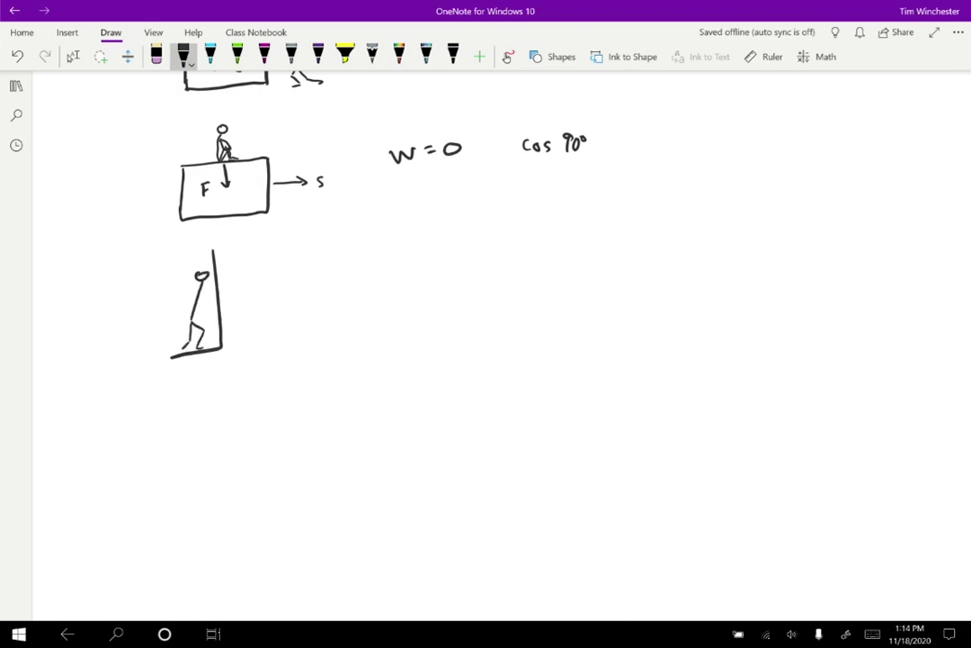
left_click_drag(194, 304, 258, 294)
mouse_move(249, 289)
left_mouse_down()
mouse_move(252, 298)
mouse_move(272, 285)
left_mouse_up()
left_click_drag(265, 286, 265, 295)
left_click_drag(264, 290, 270, 291)
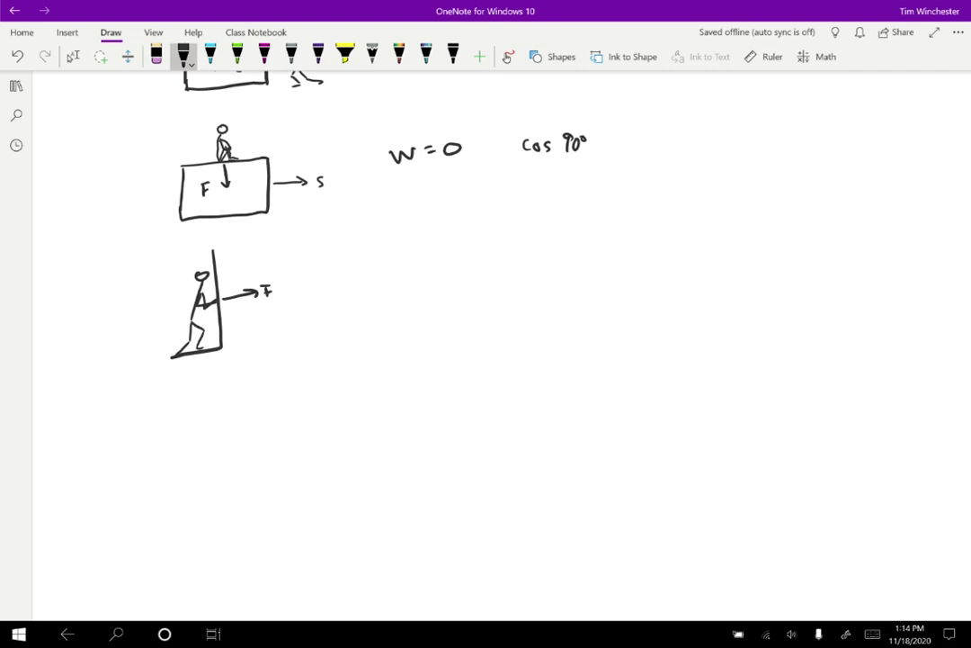
Write s=0 and W=0 beside the wall figure.
left_click_drag(357, 276, 351, 286)
left_click_drag(361, 279, 369, 279)
left_click_drag(360, 286, 386, 276)
left_click_drag(464, 270, 503, 275)
left_click_drag(494, 281, 517, 270)
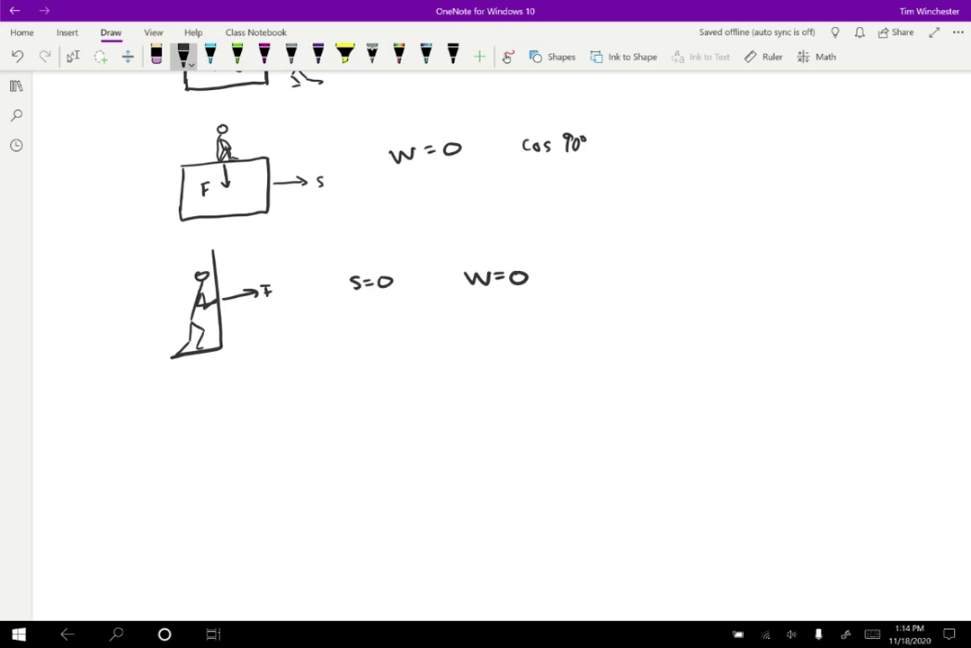
Draw Earth E and moon m with velocity v, and force F toward Earth at a right angle.
mouse_move(237, 431)
left_mouse_down()
mouse_move(235, 457)
mouse_move(239, 432)
mouse_move(232, 449)
left_mouse_up()
left_click_drag(224, 442, 231, 442)
left_click(333, 432)
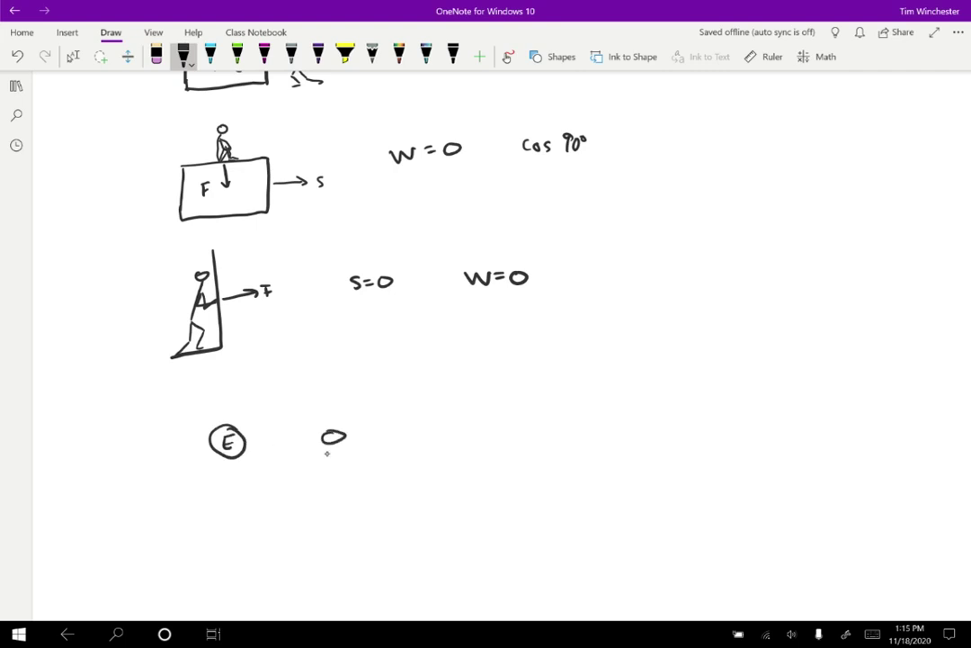
mouse_move(324, 452)
left_mouse_down()
mouse_move(339, 459)
mouse_move(332, 409)
mouse_move(267, 371)
left_mouse_up()
mouse_move(334, 430)
left_mouse_down()
mouse_move(335, 394)
mouse_move(354, 417)
mouse_move(359, 406)
left_mouse_up()
left_click_drag(349, 398, 359, 397)
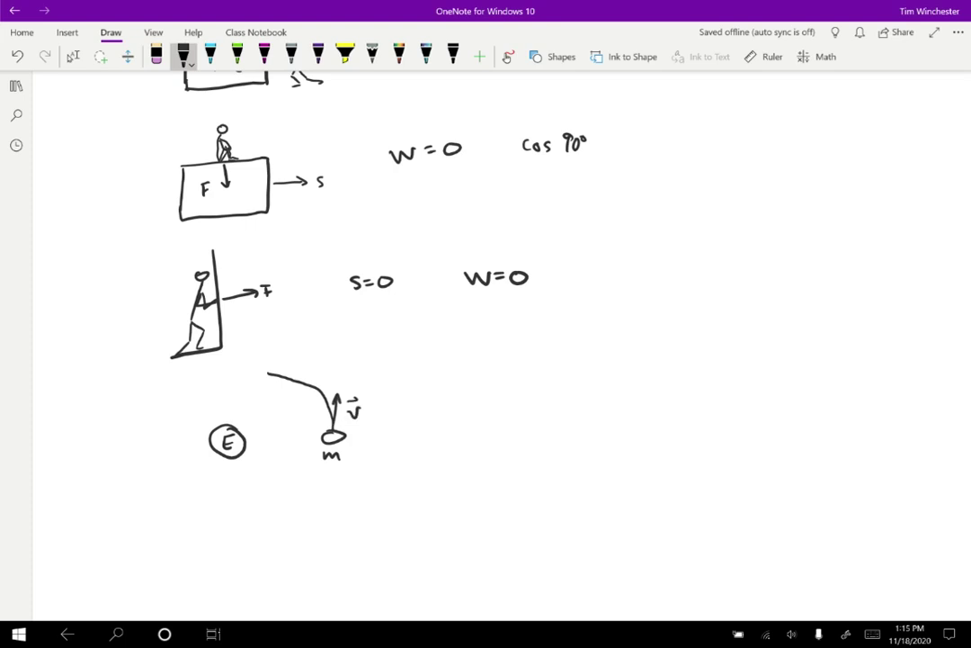
left_click_drag(325, 439, 277, 439)
mouse_move(286, 433)
left_mouse_down()
mouse_move(286, 444)
mouse_move(279, 428)
left_mouse_up()
left_click_drag(280, 414, 285, 413)
left_click_drag(280, 421, 286, 407)
left_click_drag(315, 438, 326, 428)
Write W Earth on moon = 0 beside the orbit sketch.
mouse_move(437, 410)
left_mouse_down()
mouse_move(458, 410)
mouse_move(469, 428)
left_mouse_up()
left_click_drag(472, 428, 589, 421)
left_click_drag(597, 415, 607, 415)
left_click_drag(598, 420, 621, 412)
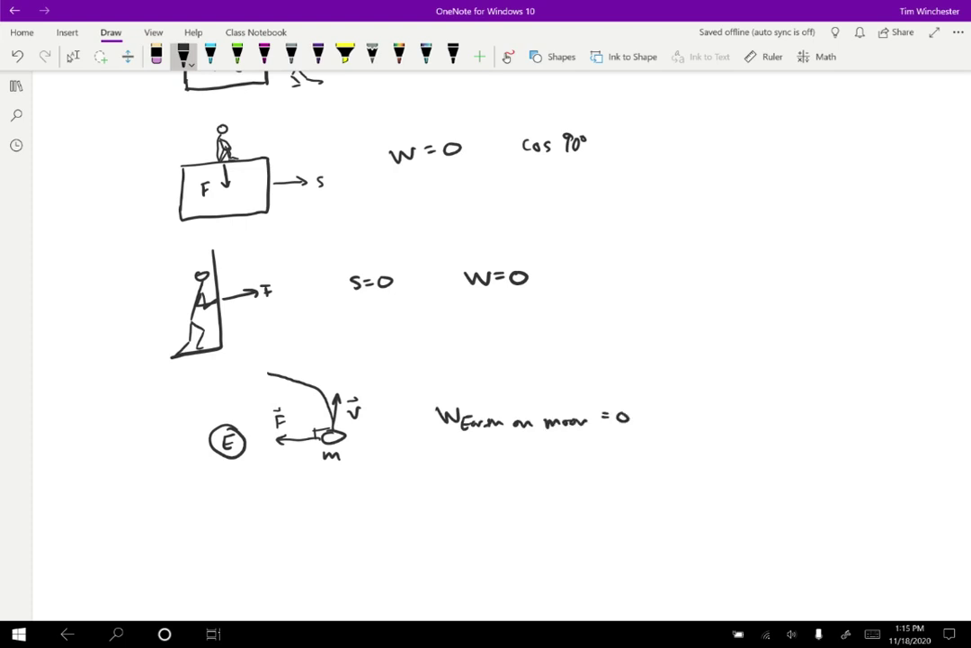
scroll(486, 342, "down", 4)
Reselect the black pen and sketch the lift, carry and lower path between tables.
left_click(72, 56)
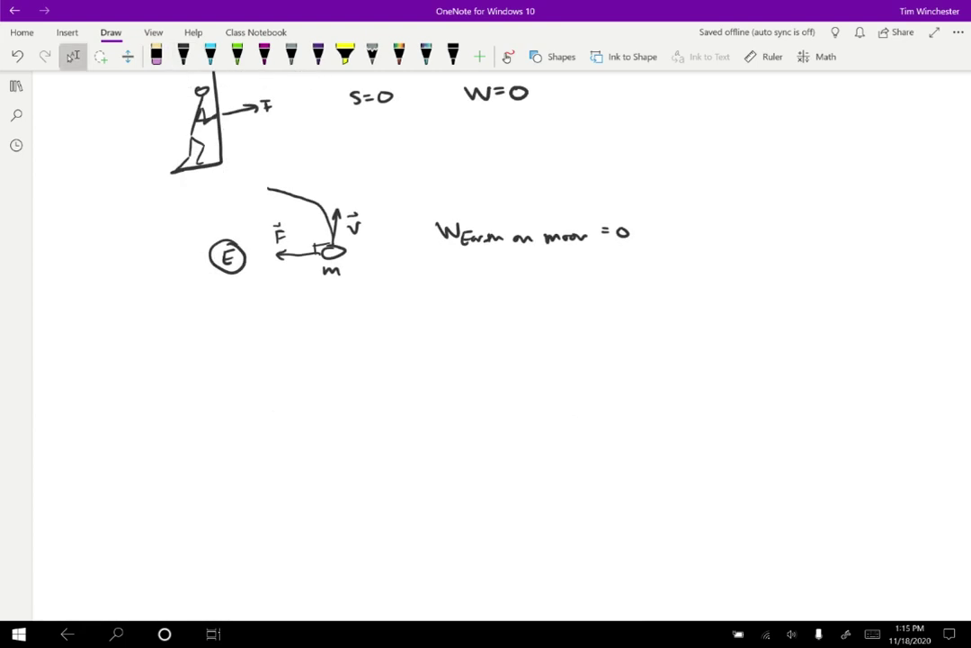
left_click(184, 55)
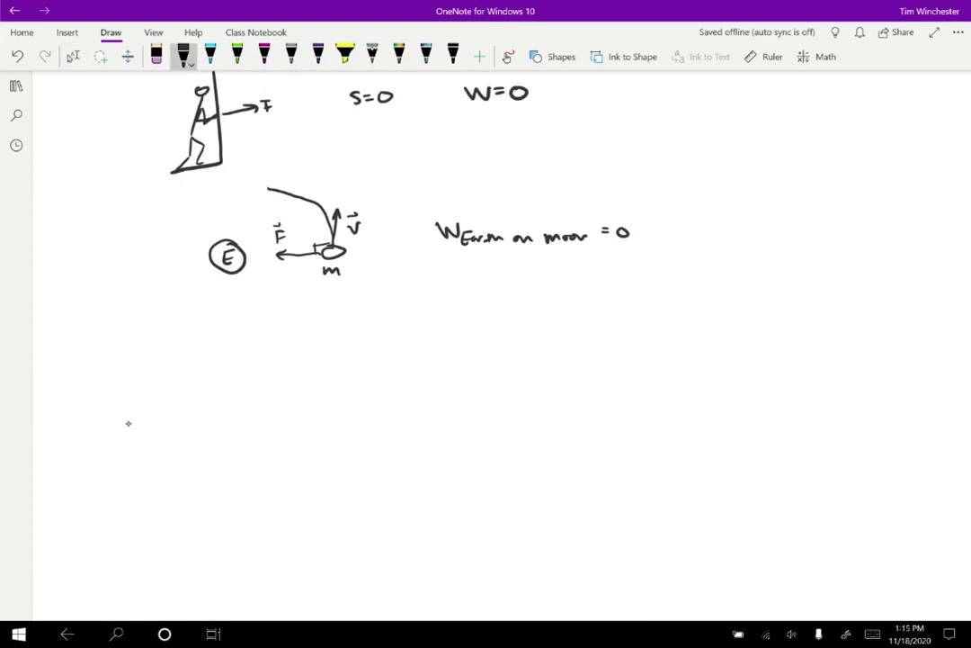
mouse_move(126, 406)
left_mouse_down()
mouse_move(153, 404)
mouse_move(129, 420)
mouse_move(148, 419)
mouse_move(138, 367)
mouse_move(143, 375)
mouse_move(216, 369)
mouse_move(228, 400)
mouse_move(235, 391)
mouse_move(242, 407)
mouse_move(230, 419)
left_mouse_up()
left_click_drag(237, 408, 238, 418)
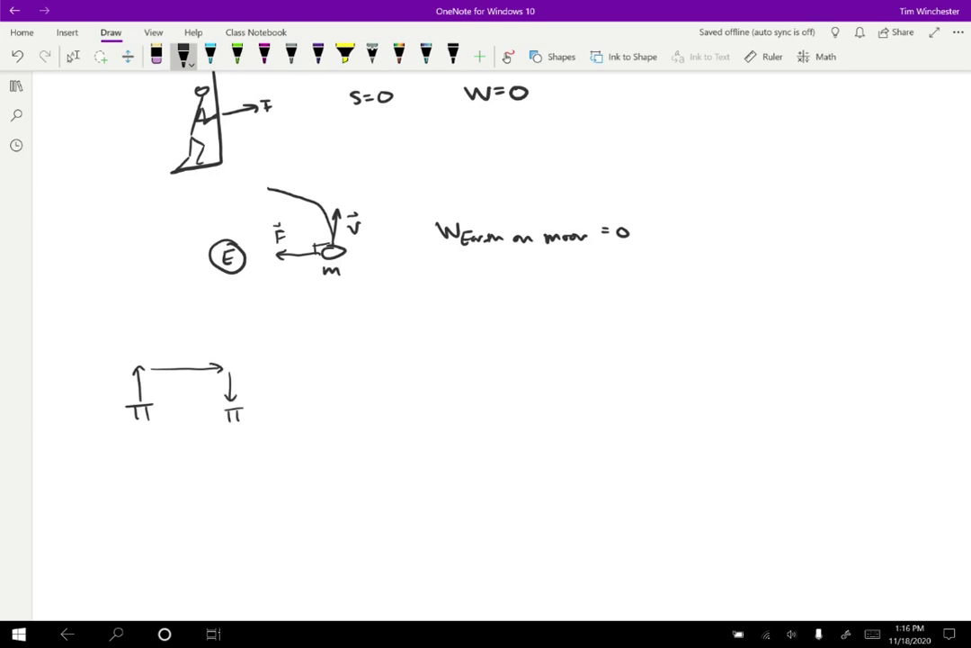
Write the heading 'Lift:' and draw an upward displacement arrow s.
left_click_drag(320, 330, 333, 345)
left_click_drag(348, 331, 342, 345)
left_click_drag(339, 339, 349, 338)
mouse_move(357, 331)
left_mouse_down()
mouse_move(358, 344)
mouse_move(364, 335)
left_mouse_up()
left_click(375, 335)
left_click(375, 342)
mouse_move(322, 401)
left_mouse_down()
mouse_move(322, 378)
mouse_move(330, 388)
left_mouse_up()
left_click_drag(312, 383, 306, 397)
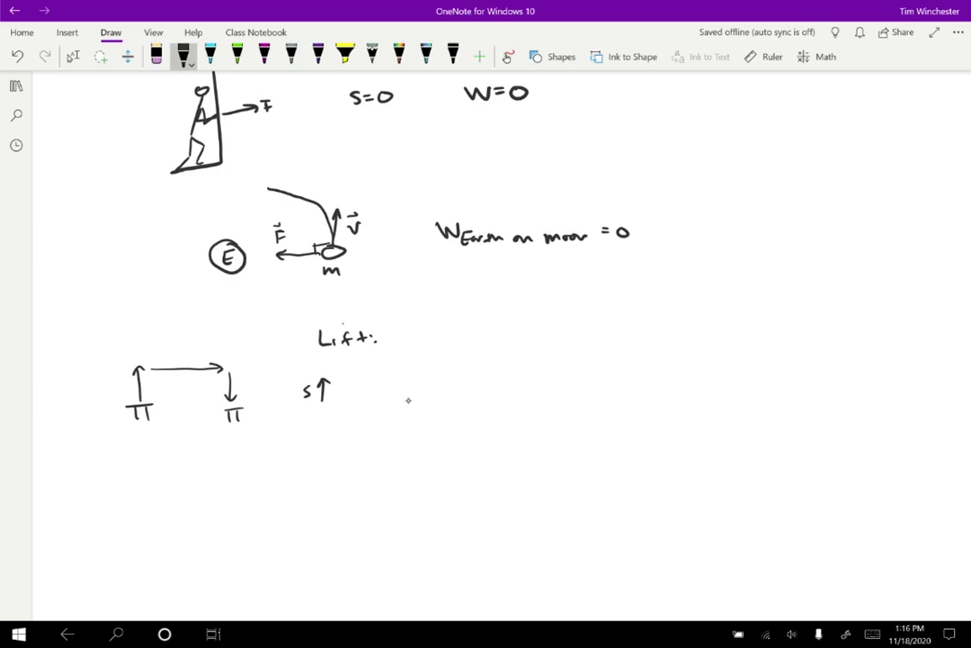
Draw the lift free-body diagram with a downward GsE arrow and an upward Nsm arrow.
mouse_move(415, 415)
left_mouse_down()
mouse_move(414, 397)
mouse_move(415, 445)
left_mouse_up()
left_click_drag(409, 438, 455, 448)
left_click_drag(455, 442, 461, 442)
left_click_drag(414, 396, 414, 353)
mouse_move(409, 359)
left_mouse_down()
mouse_move(437, 342)
mouse_move(440, 361)
mouse_move(462, 360)
left_mouse_up()
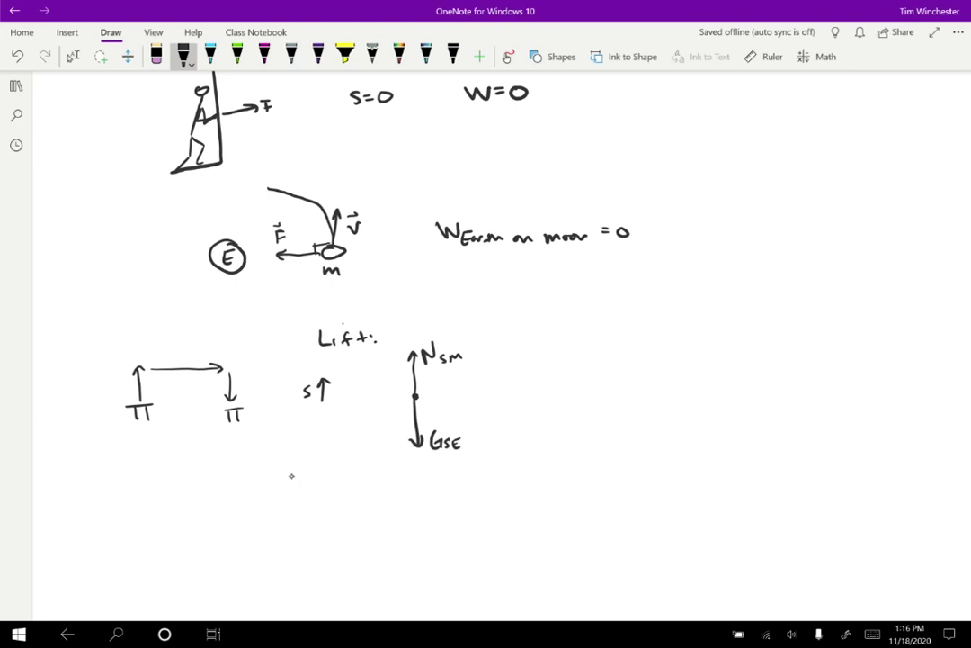
Note Me: W+ and G: W- under the lift diagram, and write the heading 'carry:'.
mouse_move(287, 466)
left_mouse_down()
mouse_move(303, 481)
mouse_move(384, 465)
left_mouse_up()
left_click_drag(388, 471, 401, 469)
left_click_drag(394, 464, 394, 480)
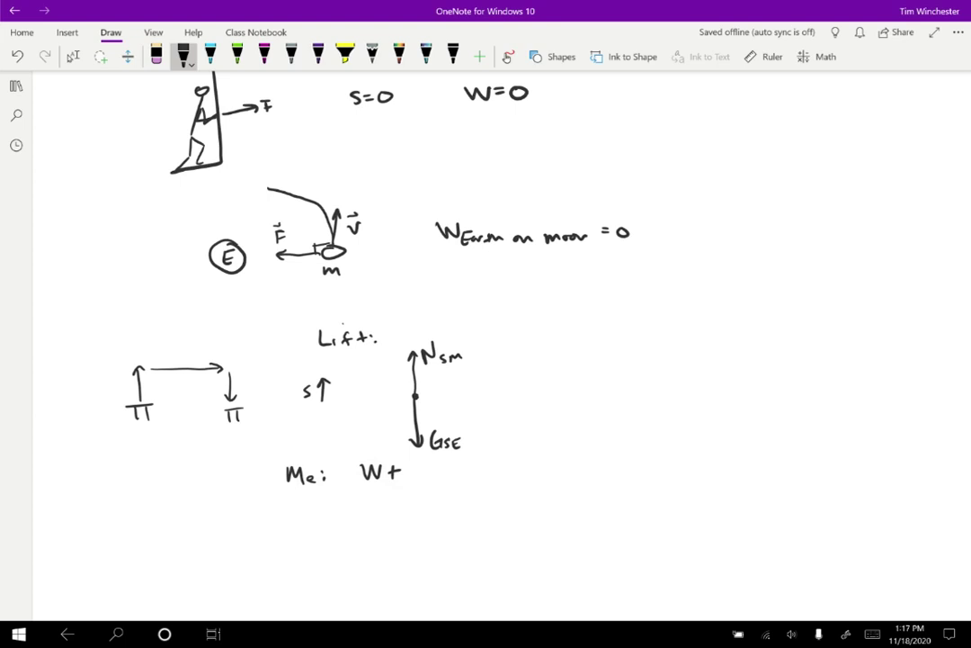
mouse_move(298, 508)
left_mouse_down()
mouse_move(295, 527)
mouse_move(292, 518)
left_mouse_up()
left_click(321, 514)
left_click(322, 522)
left_click_drag(358, 503, 377, 503)
left_click_drag(383, 509, 392, 509)
mouse_move(545, 334)
left_mouse_down()
mouse_move(603, 340)
mouse_move(648, 368)
mouse_move(647, 392)
left_mouse_up()
Draw the carry case's upward N and downward G arrows and a horizontal s arrow.
left_click_drag(642, 350, 670, 339)
mouse_move(648, 392)
left_mouse_down()
mouse_move(647, 441)
mouse_move(654, 432)
mouse_move(668, 437)
left_mouse_up()
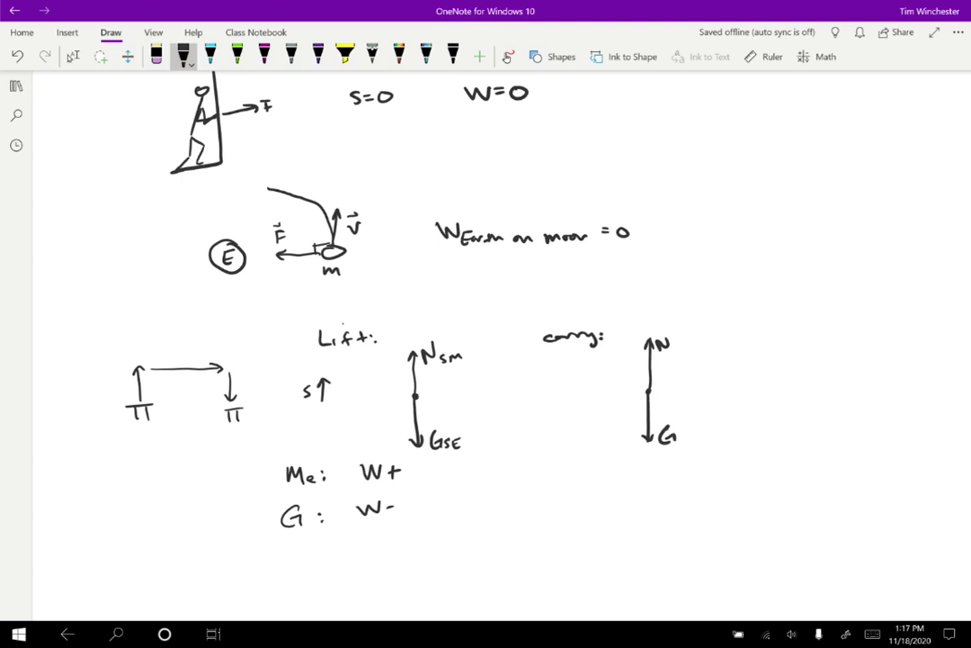
left_click_drag(553, 393, 570, 398)
left_click_drag(565, 372, 555, 382)
Write Wm = 0 and WE = 0 under the carry case.
mouse_move(540, 469)
left_mouse_down()
mouse_move(587, 480)
mouse_move(604, 468)
left_mouse_up()
left_click_drag(595, 474, 621, 464)
mouse_move(544, 504)
left_mouse_down()
mouse_move(581, 508)
mouse_move(572, 514)
left_mouse_up()
left_click_drag(573, 501, 581, 501)
left_click_drag(573, 513, 582, 513)
left_click_drag(594, 502, 606, 509)
left_click_drag(621, 494, 621, 495)
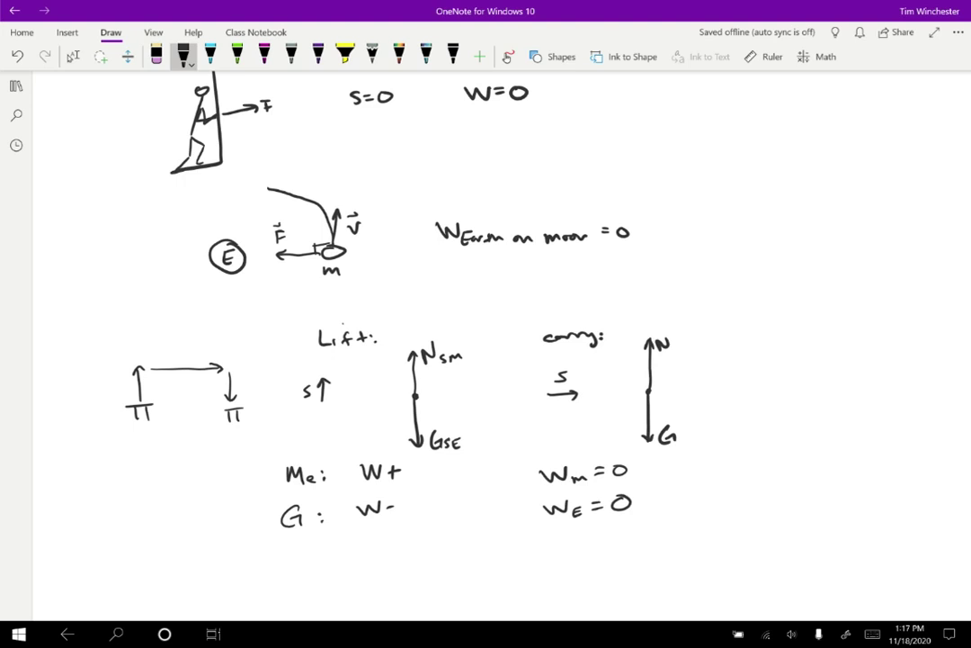
key("super+a")
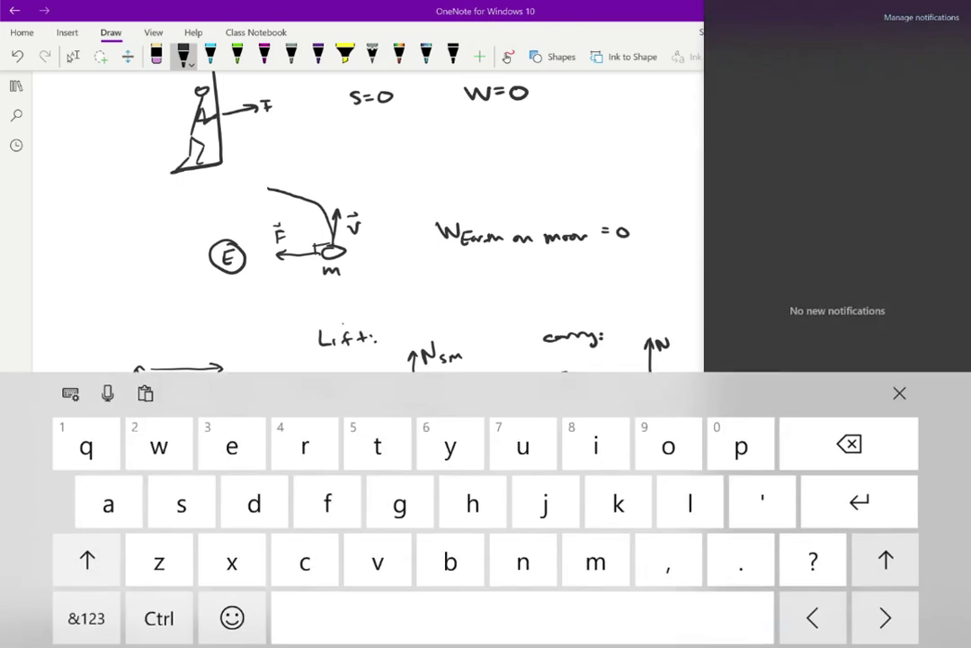
Close the notifications panel, write 'Lower:', and draw N and G arrows with a downward s arrow.
key("super+a")
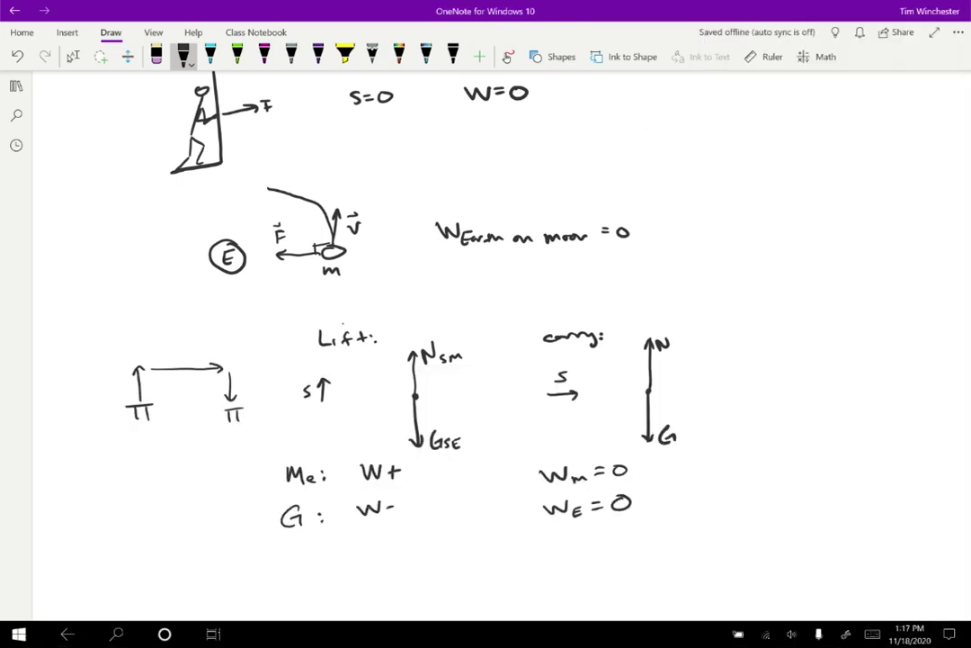
mouse_move(735, 332)
left_mouse_down()
mouse_move(750, 342)
mouse_move(805, 342)
left_mouse_up()
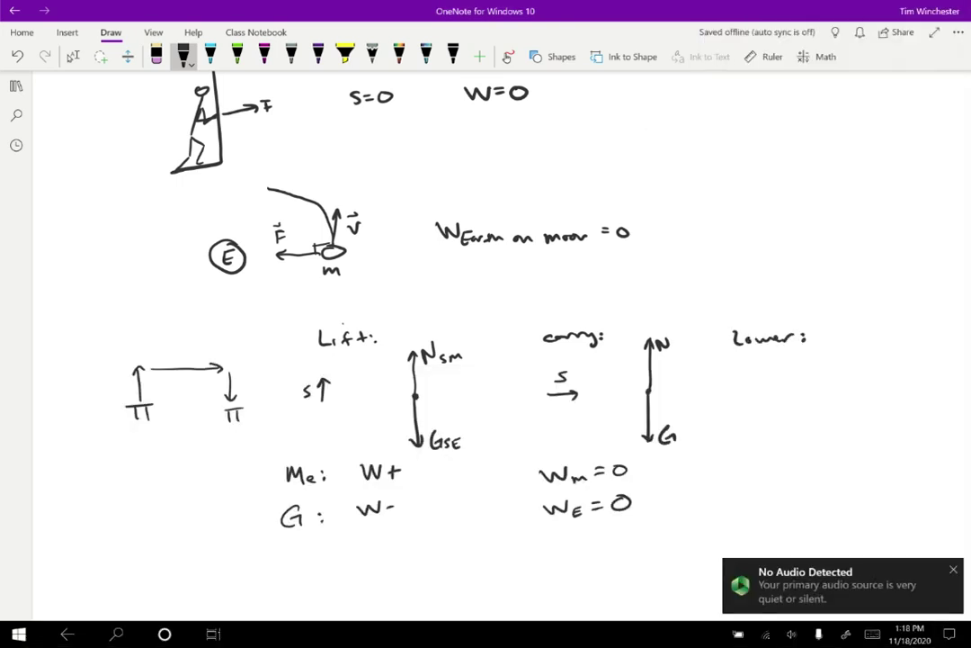
left_click(867, 392)
mouse_move(869, 339)
left_mouse_down()
mouse_move(871, 381)
mouse_move(876, 350)
left_mouse_up()
left_click_drag(886, 361, 903, 347)
mouse_move(870, 394)
left_mouse_down()
mouse_move(869, 437)
mouse_move(897, 437)
left_mouse_up()
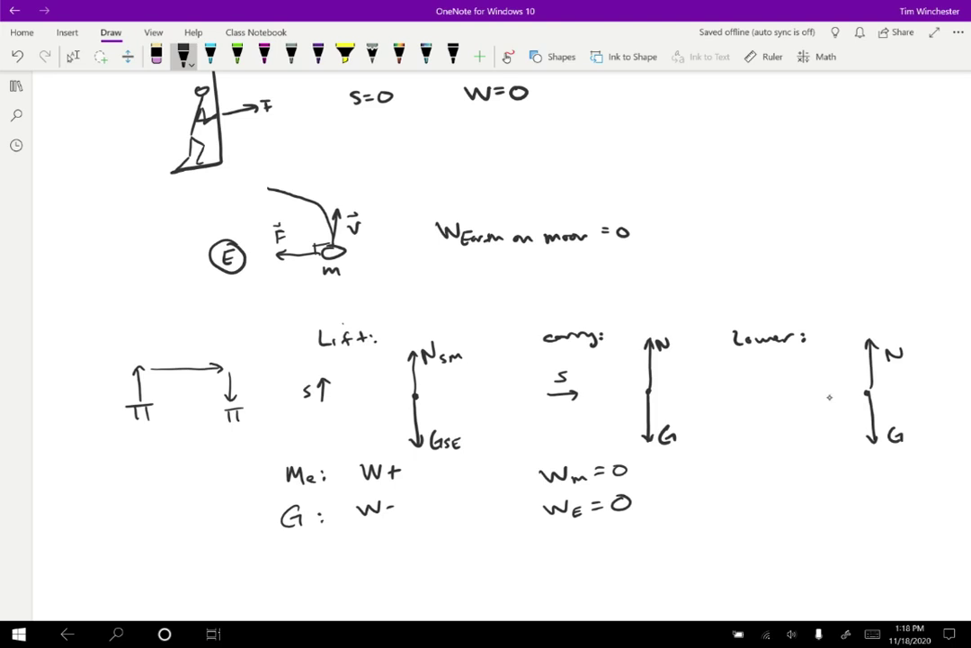
mouse_move(800, 385)
left_mouse_down()
mouse_move(800, 402)
mouse_move(806, 394)
mouse_move(776, 397)
left_mouse_up()
Write Wm = − and WE = + under the Lower: case, undoing one mistaken stroke.
mouse_move(752, 462)
left_mouse_down()
mouse_move(791, 475)
mouse_move(813, 467)
left_mouse_up()
left_click(828, 477)
left_click_drag(802, 473, 840, 467)
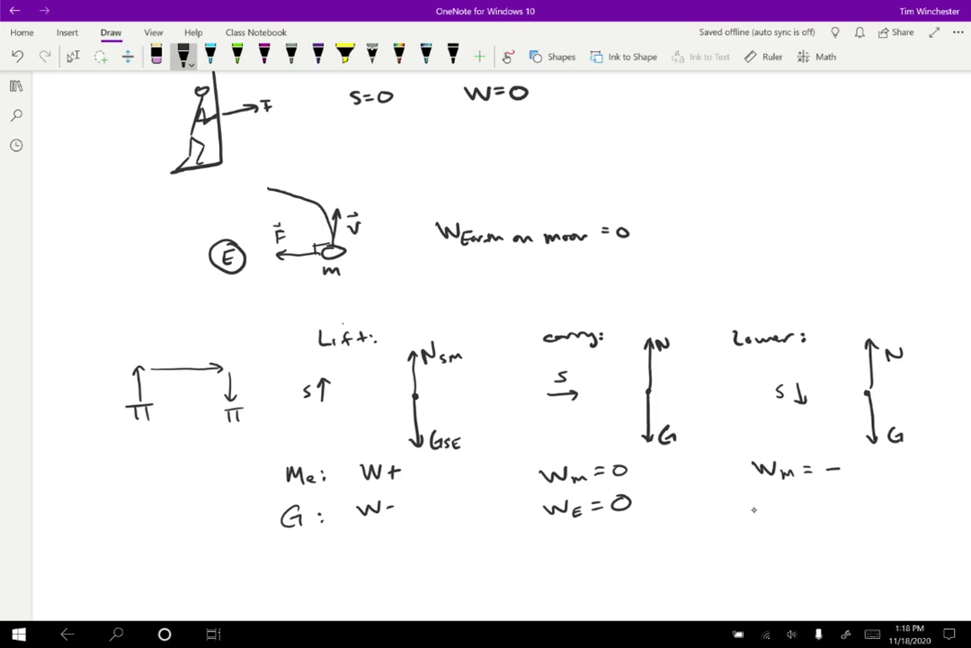
left_click_drag(752, 501, 796, 510)
key("ctrl+z")
left_click_drag(790, 500, 779, 514)
left_click_drag(779, 508, 811, 505)
left_click(816, 507)
mouse_move(800, 510)
left_mouse_down()
mouse_move(835, 505)
mouse_move(828, 511)
left_mouse_up()
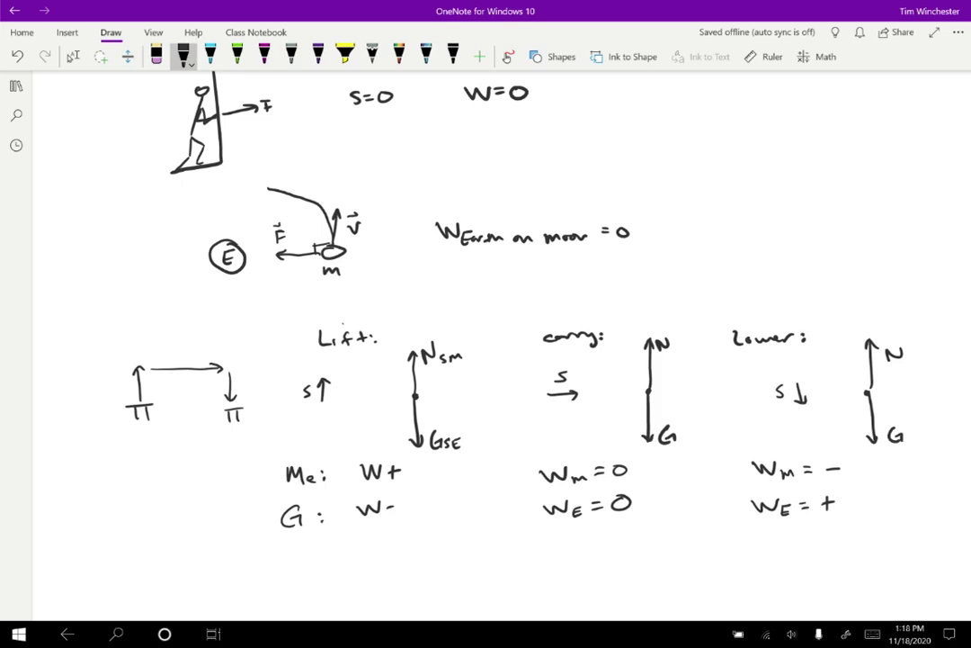